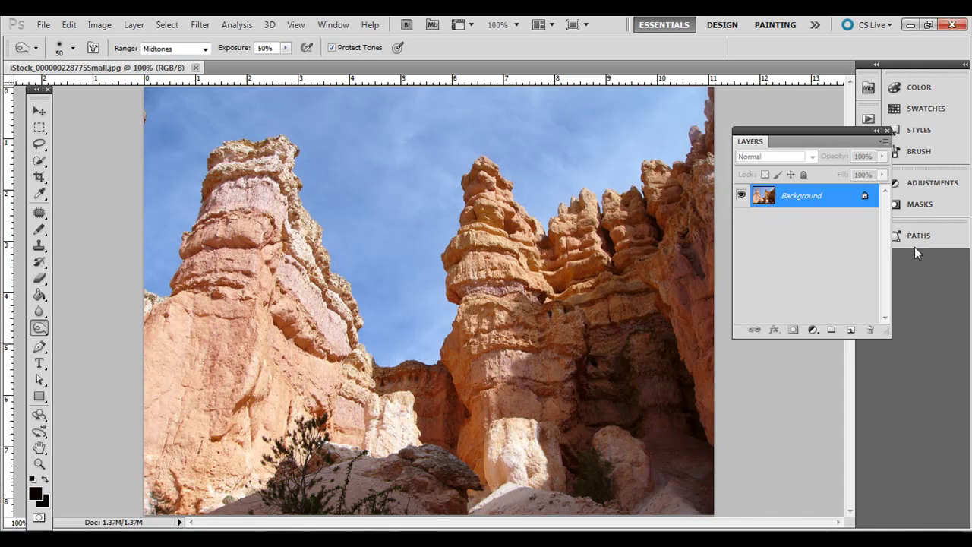
Duplicate the Background layer to Layer 1 and browse the Image > Adjustments commands.
{"action": "key", "text": "ctrl+j"}
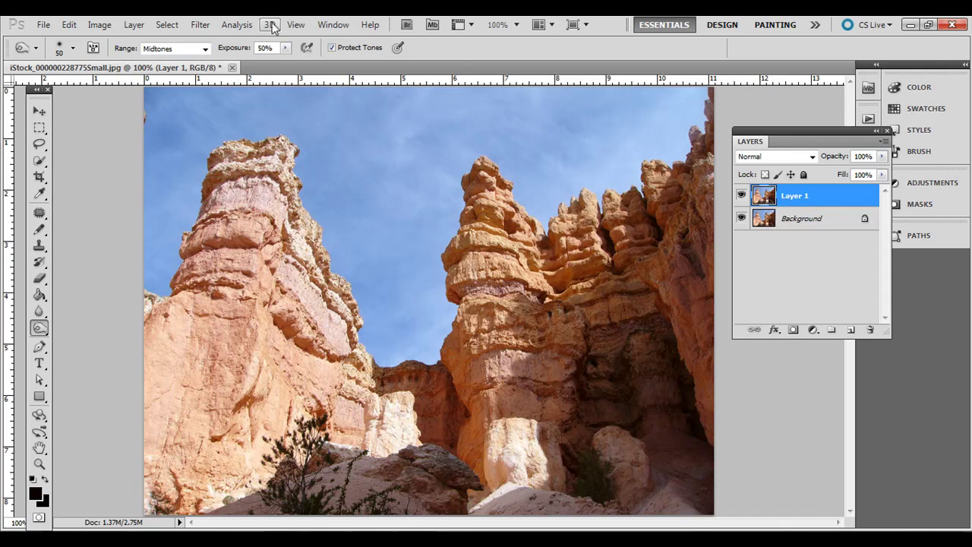
{"action": "left_click", "coordinate": [112, 25]}
{"action": "mouse_move", "coordinate": [121, 60]}
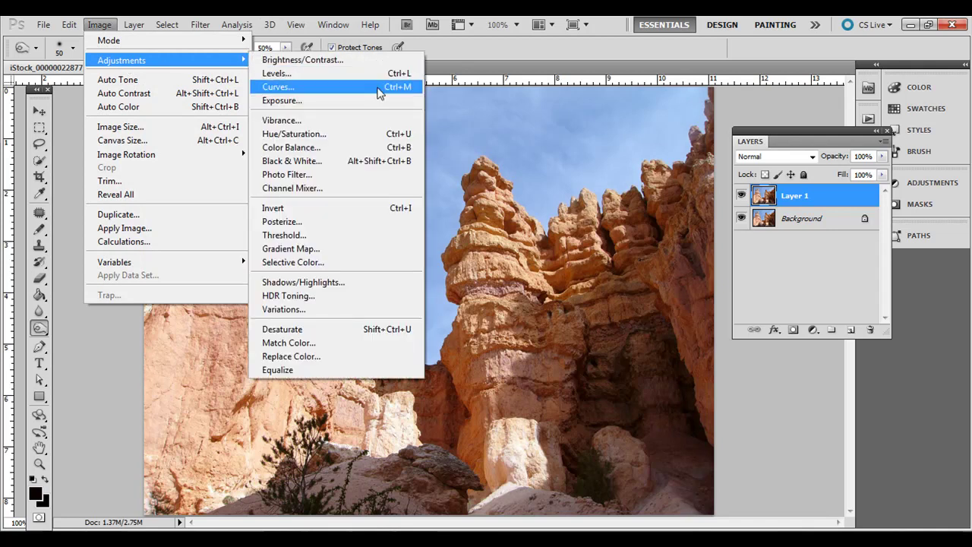
Apply an S-shaped Curves adjustment with a shadow-sampled black point, lifted highlights and lowered shadows.
{"action": "left_click", "coordinate": [380, 87]}
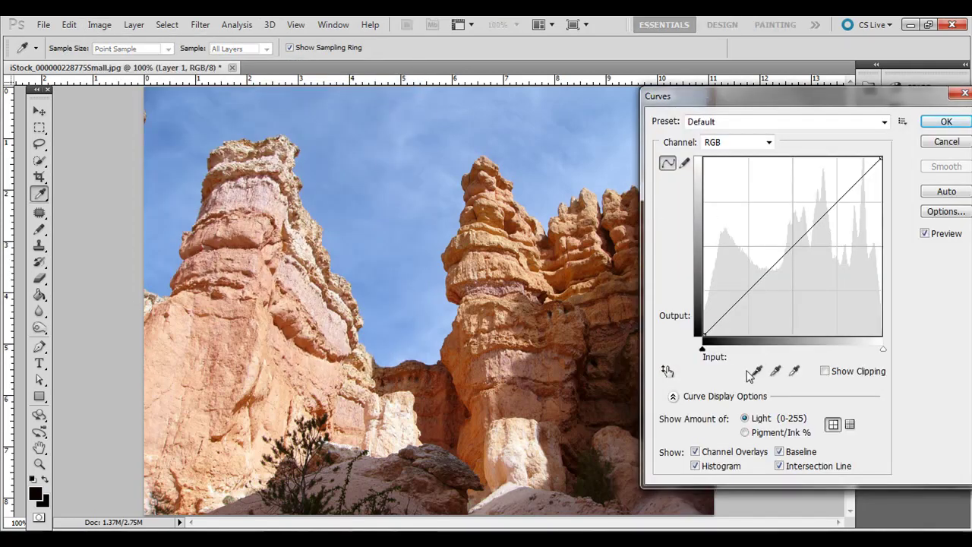
{"action": "left_click", "coordinate": [757, 371]}
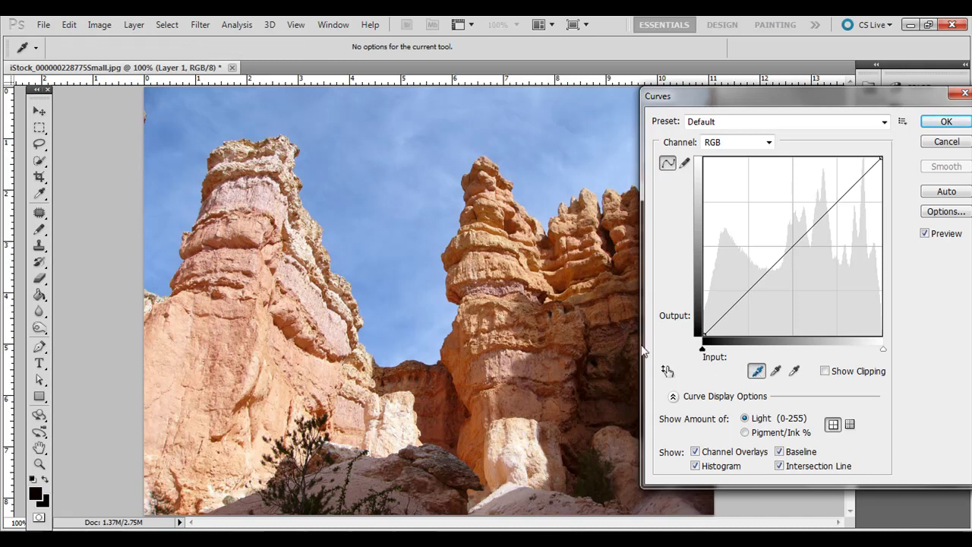
{"action": "left_click", "coordinate": [597, 360]}
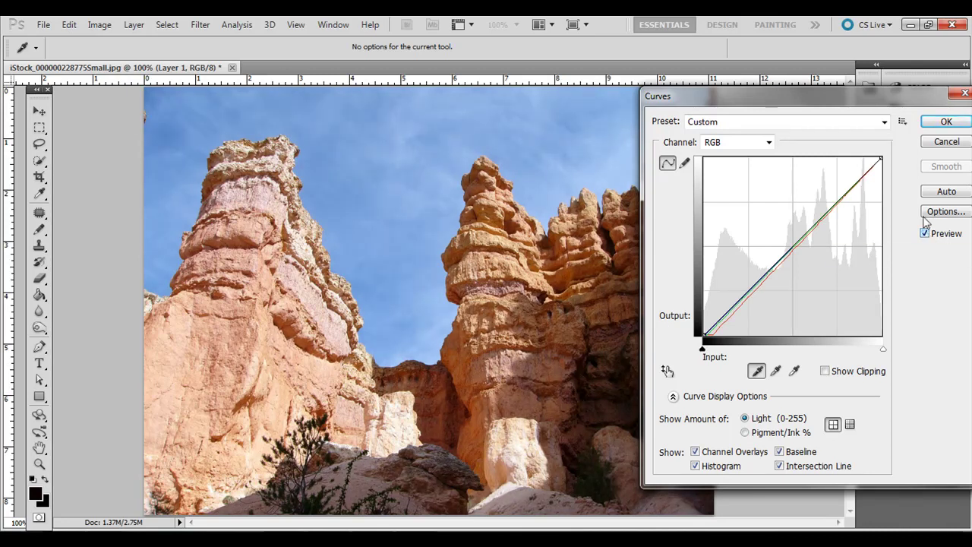
{"action": "left_click_drag", "start_coordinate": [832, 208], "coordinate": [829, 203]}
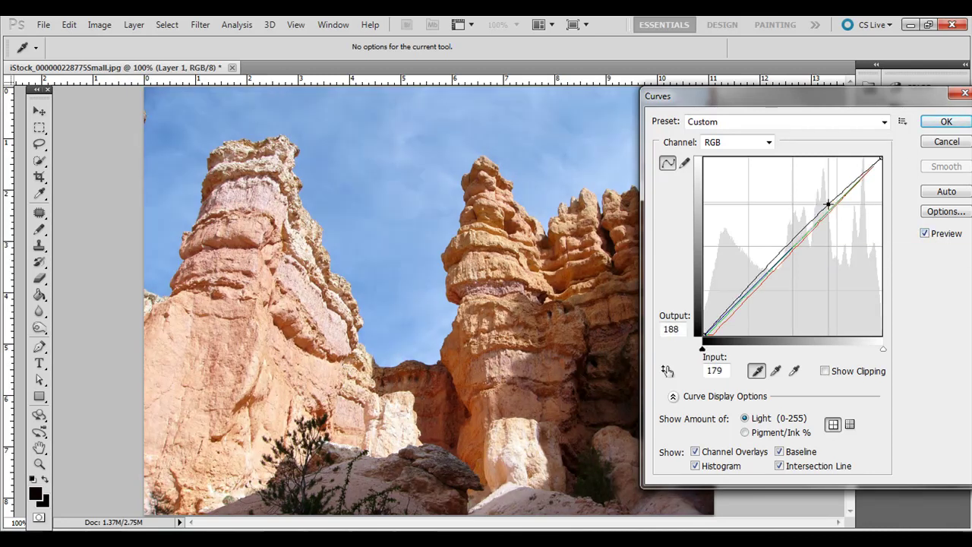
{"action": "left_click_drag", "start_coordinate": [779, 259], "coordinate": [782, 267]}
{"action": "left_click", "coordinate": [925, 234]}
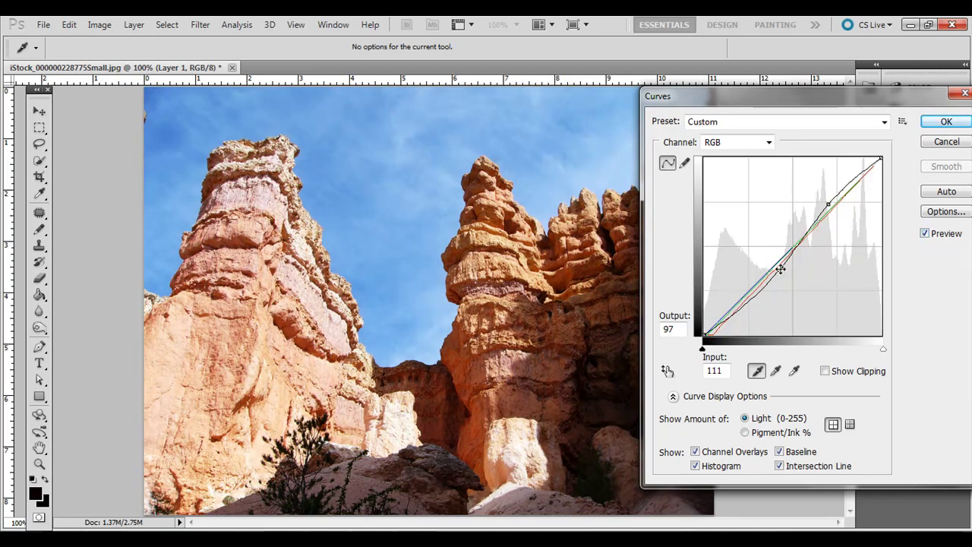
{"action": "left_click", "coordinate": [942, 122]}
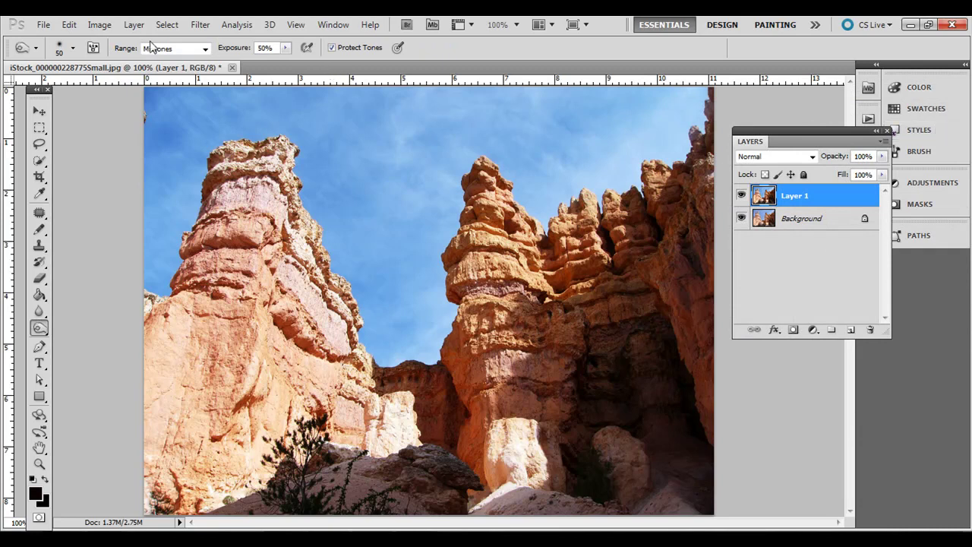
Add a Brightness/Contrast adjustment layer with Contrast 21, then collapse its settings panel.
{"action": "left_click", "coordinate": [813, 331]}
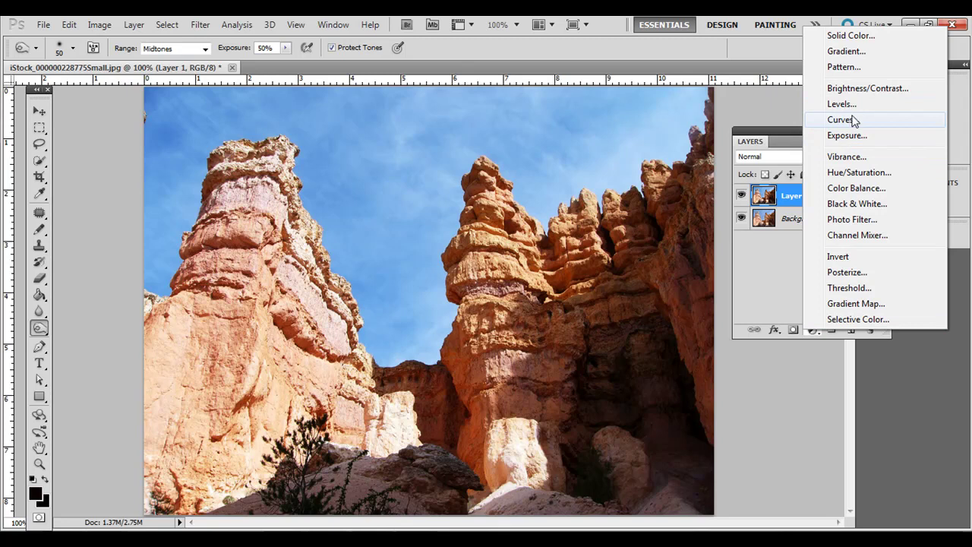
{"action": "left_click", "coordinate": [883, 89]}
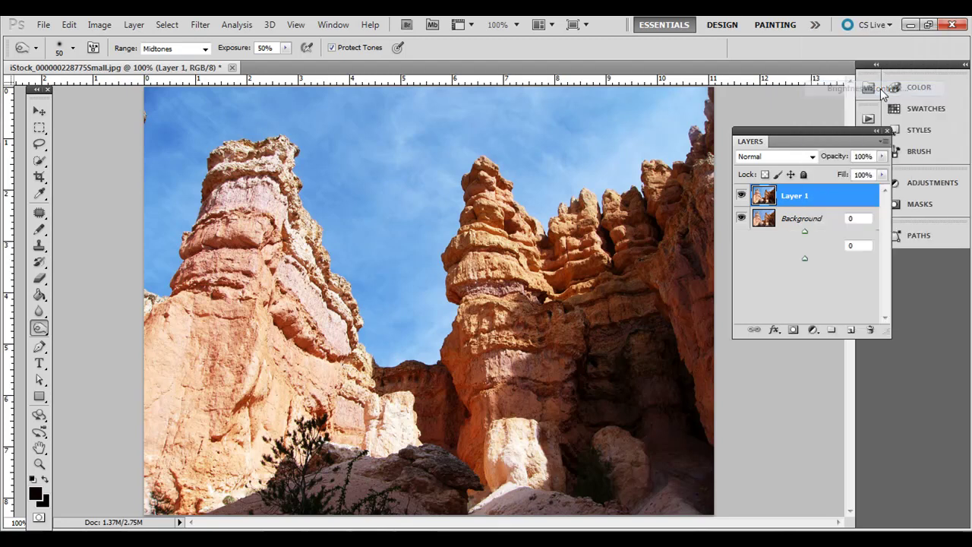
{"action": "left_click_drag", "start_coordinate": [801, 261], "coordinate": [819, 259]}
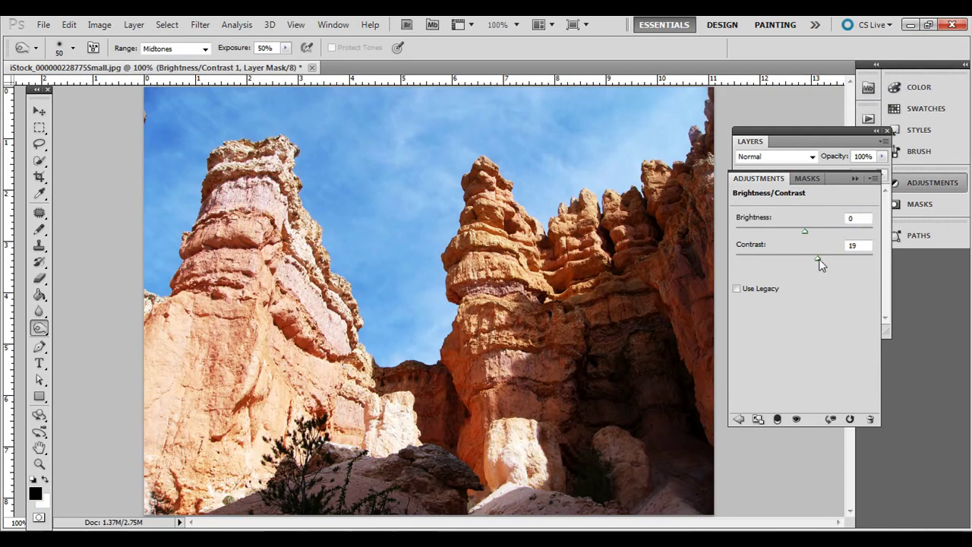
{"action": "left_click", "coordinate": [854, 180]}
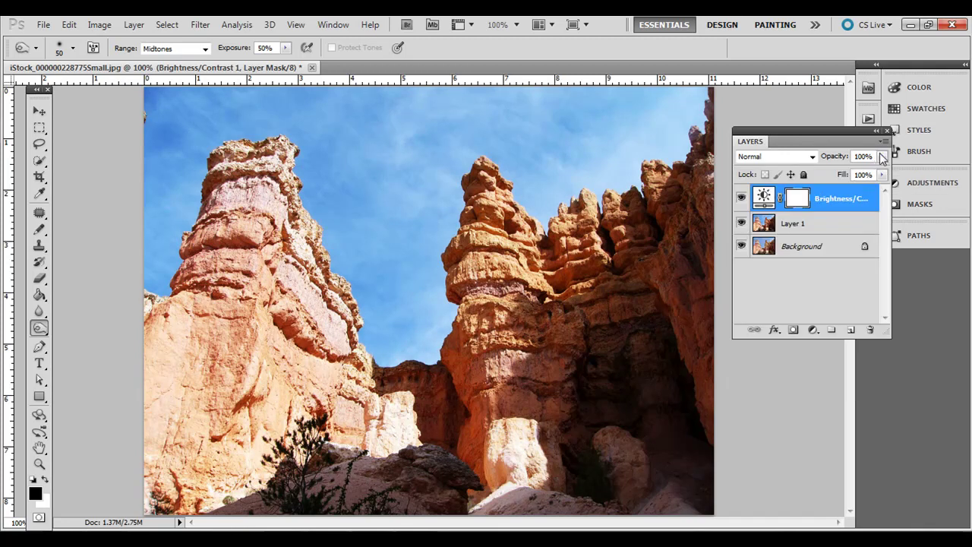
{"action": "left_click", "coordinate": [882, 156]}
{"action": "mouse_move", "coordinate": [884, 175]}
{"action": "left_mouse_down"}
{"action": "mouse_move", "coordinate": [819, 176]}
{"action": "mouse_move", "coordinate": [887, 175]}
{"action": "left_mouse_up"}
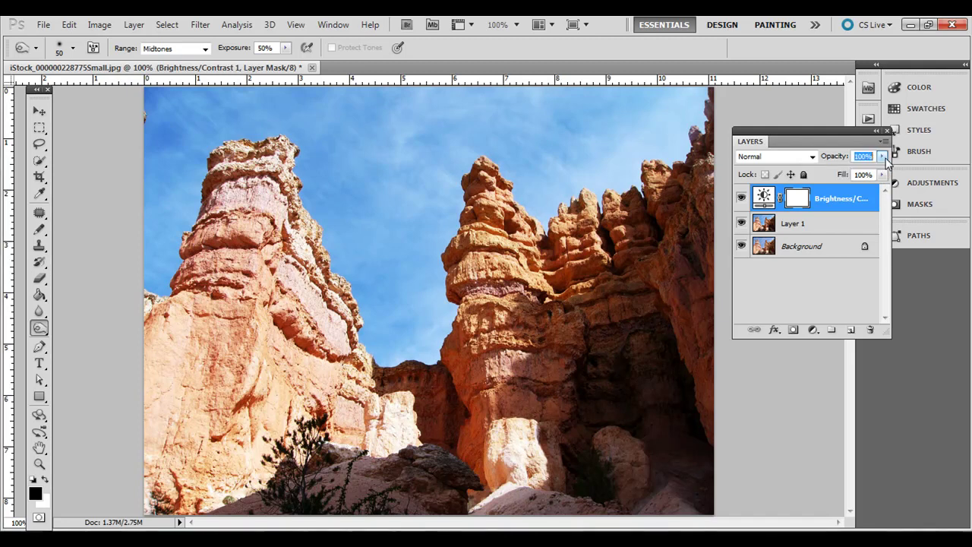
{"action": "double_click", "coordinate": [764, 197]}
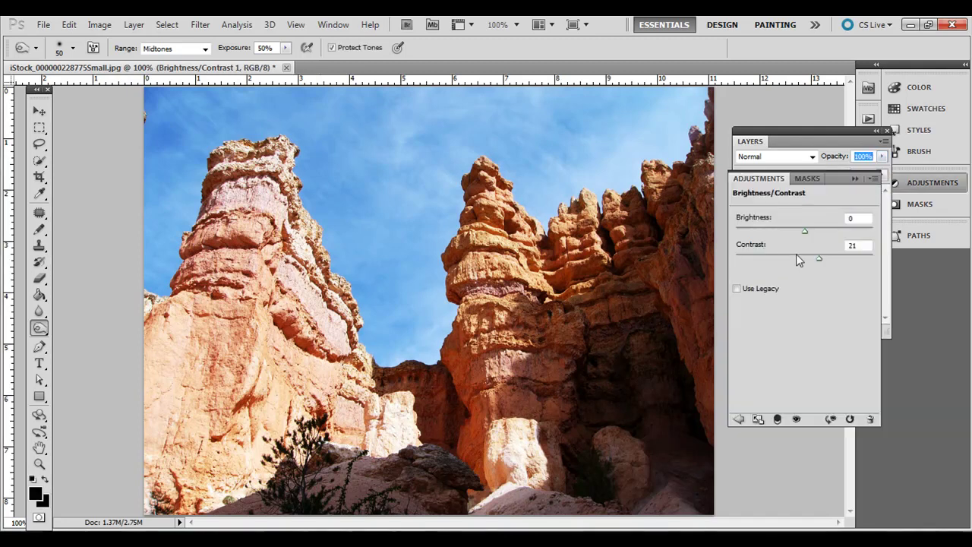
{"action": "left_click", "coordinate": [856, 180]}
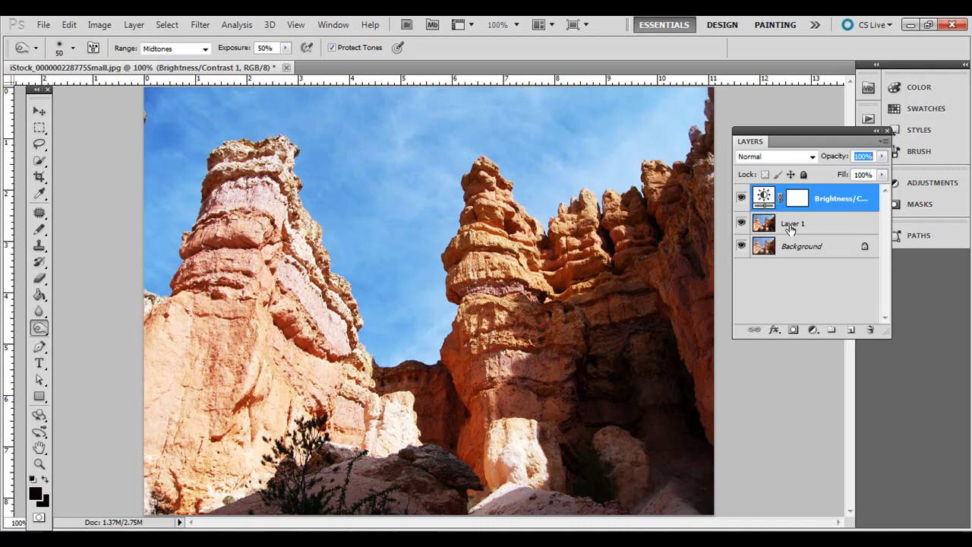
Make Layer 1 active and choose the Burn Tool, checking its soft brush settings.
{"action": "left_click", "coordinate": [790, 225]}
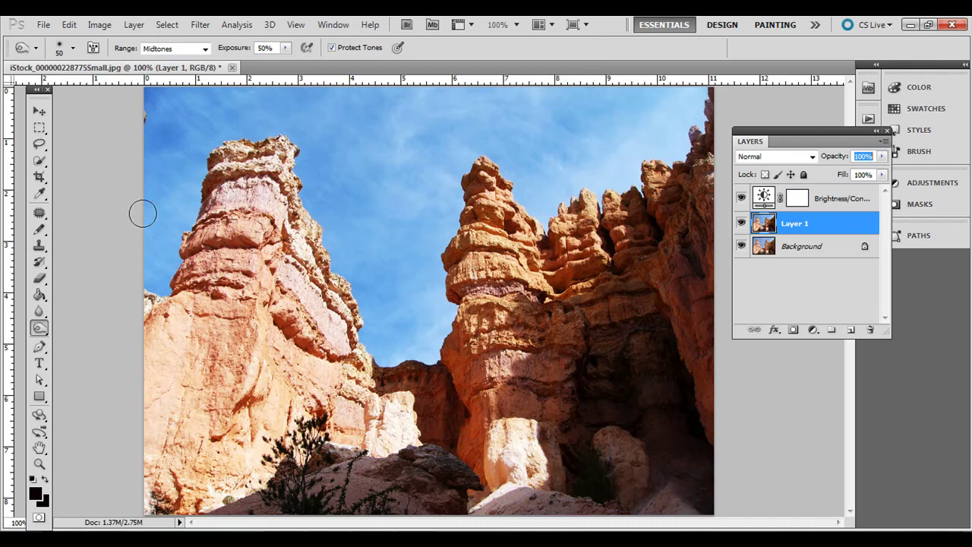
{"action": "right_click", "coordinate": [41, 336]}
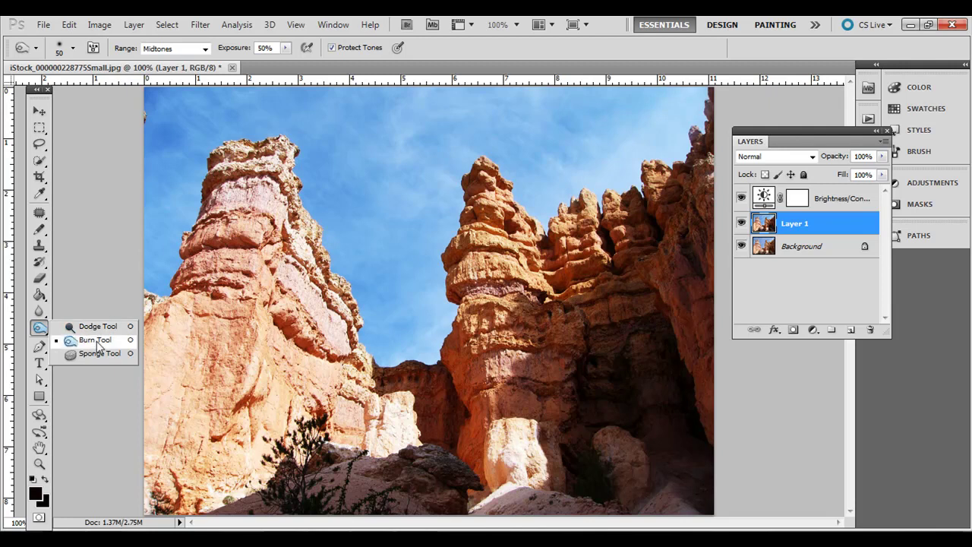
{"action": "left_click", "coordinate": [98, 341]}
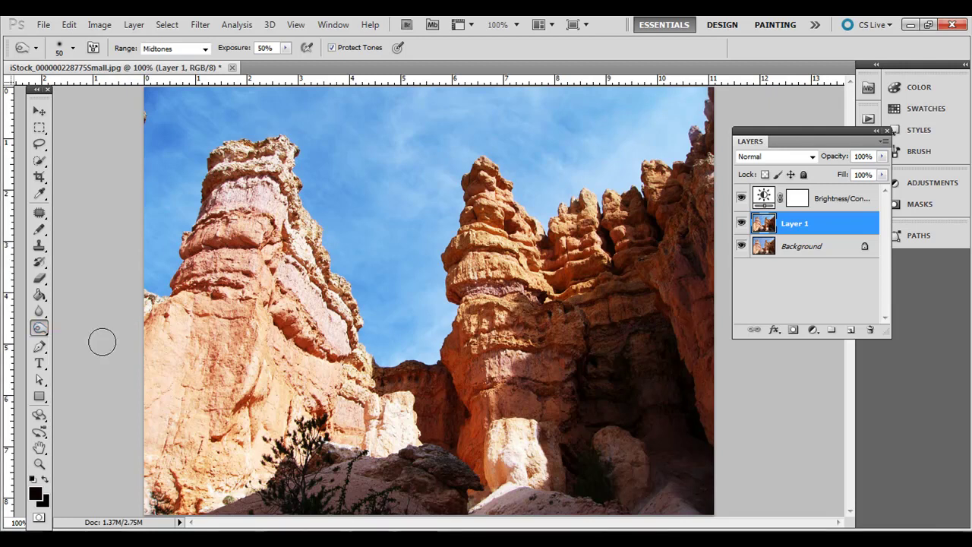
{"action": "left_click", "coordinate": [74, 49]}
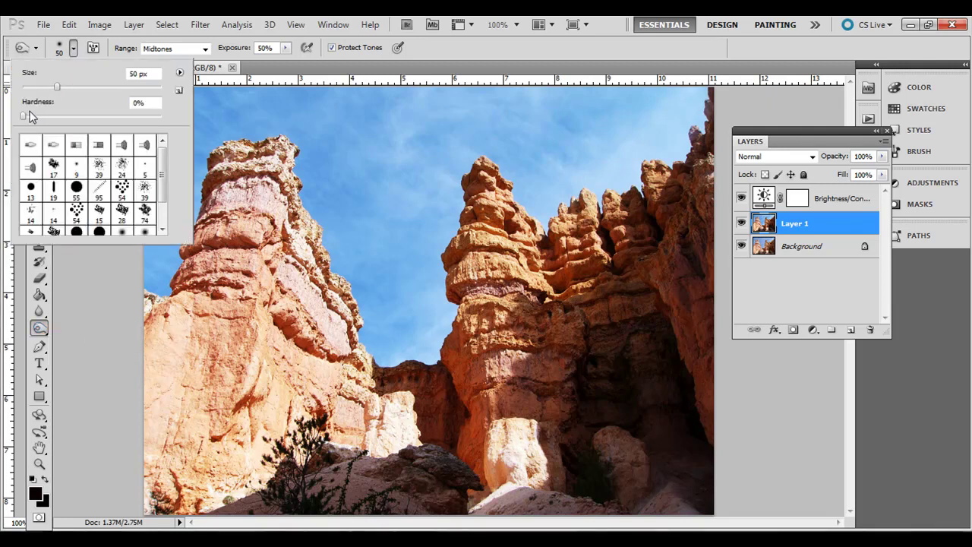
{"action": "left_click", "coordinate": [74, 48]}
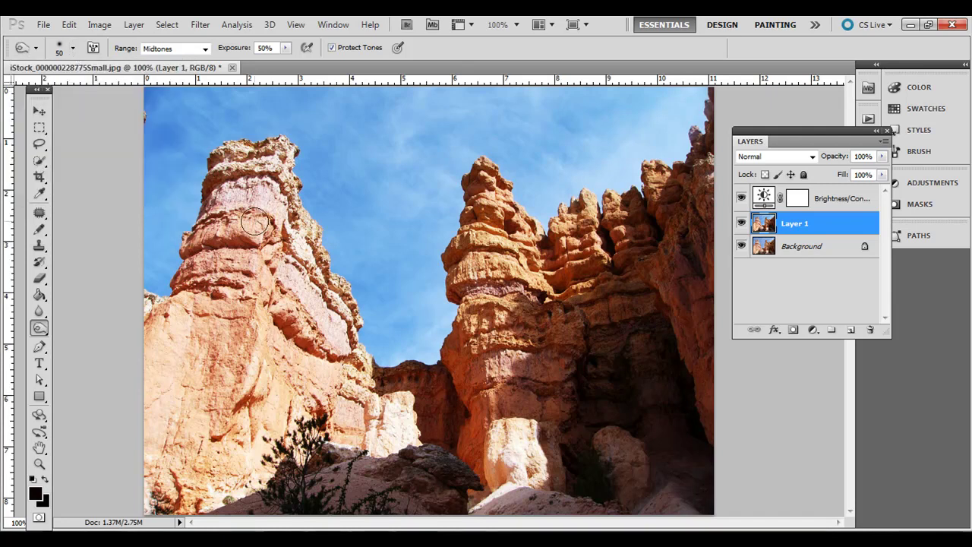
Burn darker the left spire's shaded band and the lower-left rock face, resizing the brush between strokes.
{"action": "key", "text": "bracketleft"}
{"action": "key", "text": "bracketleft"}
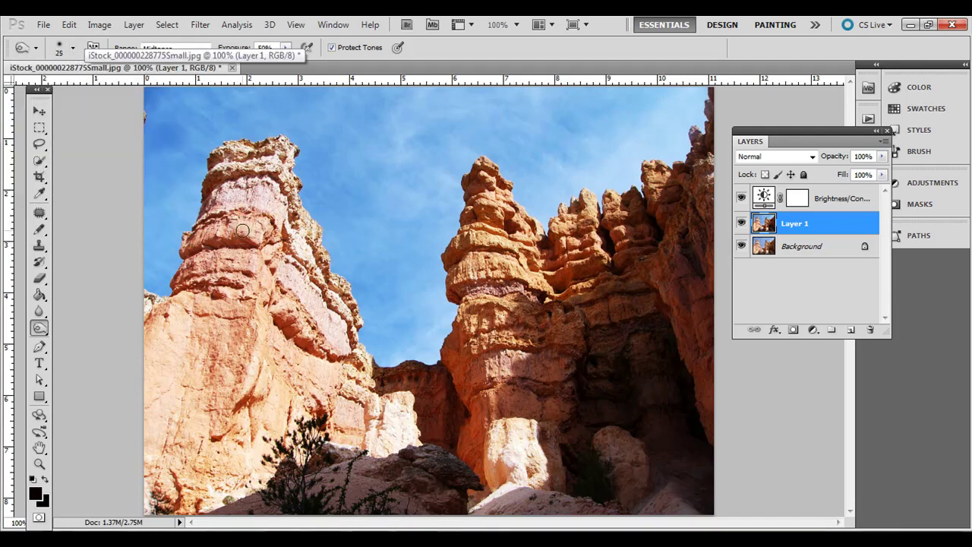
{"action": "left_click_drag", "start_coordinate": [245, 241], "coordinate": [190, 241]}
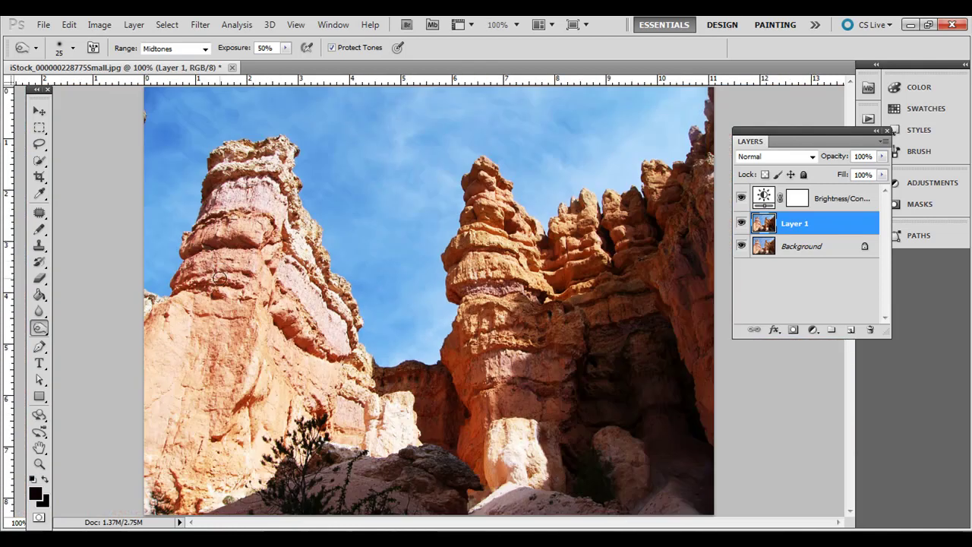
{"action": "mouse_move", "coordinate": [220, 281]}
{"action": "left_mouse_down"}
{"action": "mouse_move", "coordinate": [190, 283]}
{"action": "mouse_move", "coordinate": [241, 231]}
{"action": "mouse_move", "coordinate": [259, 152]}
{"action": "left_mouse_up"}
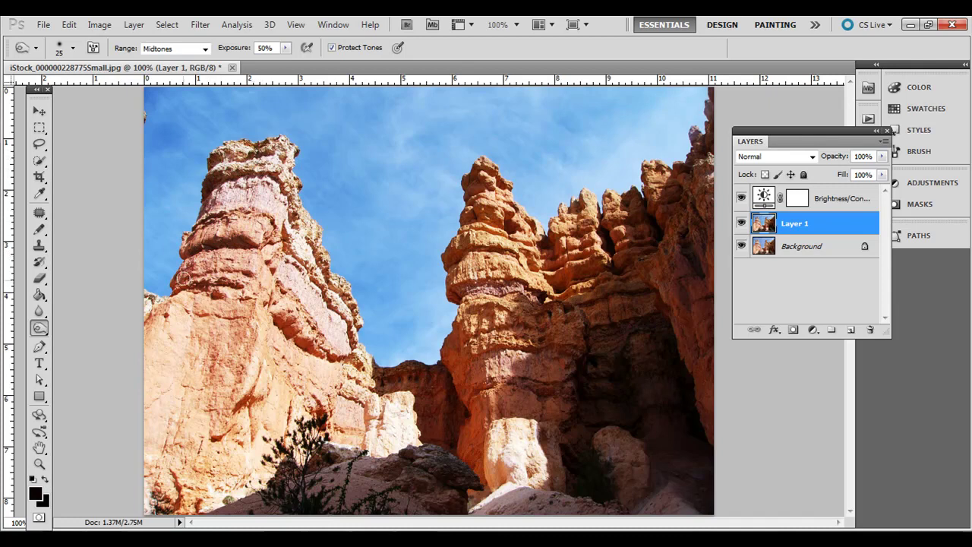
{"action": "key", "text": "bracketright"}
{"action": "key", "text": "bracketright"}
{"action": "key", "text": "bracketright"}
{"action": "key", "text": "bracketright"}
{"action": "key", "text": "bracketright"}
{"action": "key", "text": "bracketright"}
{"action": "key", "text": "bracketright"}
{"action": "mouse_move", "coordinate": [237, 352]}
{"action": "left_mouse_down"}
{"action": "mouse_move", "coordinate": [185, 423]}
{"action": "mouse_move", "coordinate": [170, 358]}
{"action": "mouse_move", "coordinate": [168, 451]}
{"action": "mouse_move", "coordinate": [238, 354]}
{"action": "mouse_move", "coordinate": [227, 305]}
{"action": "mouse_move", "coordinate": [228, 396]}
{"action": "mouse_move", "coordinate": [191, 475]}
{"action": "mouse_move", "coordinate": [165, 334]}
{"action": "mouse_move", "coordinate": [264, 428]}
{"action": "mouse_move", "coordinate": [283, 394]}
{"action": "mouse_move", "coordinate": [291, 323]}
{"action": "mouse_move", "coordinate": [317, 332]}
{"action": "mouse_move", "coordinate": [325, 354]}
{"action": "mouse_move", "coordinate": [462, 369]}
{"action": "mouse_move", "coordinate": [501, 346]}
{"action": "mouse_move", "coordinate": [446, 407]}
{"action": "mouse_move", "coordinate": [437, 403]}
{"action": "mouse_move", "coordinate": [442, 417]}
{"action": "mouse_move", "coordinate": [628, 347]}
{"action": "mouse_move", "coordinate": [585, 473]}
{"action": "mouse_move", "coordinate": [588, 365]}
{"action": "mouse_move", "coordinate": [567, 326]}
{"action": "mouse_move", "coordinate": [521, 326]}
{"action": "mouse_move", "coordinate": [633, 293]}
{"action": "mouse_move", "coordinate": [597, 260]}
{"action": "mouse_move", "coordinate": [582, 288]}
{"action": "mouse_move", "coordinate": [488, 223]}
{"action": "mouse_move", "coordinate": [461, 243]}
{"action": "left_mouse_up"}
{"action": "key", "text": "bracketleft"}
{"action": "key", "text": "bracketleft"}
{"action": "key", "text": "bracketleft"}
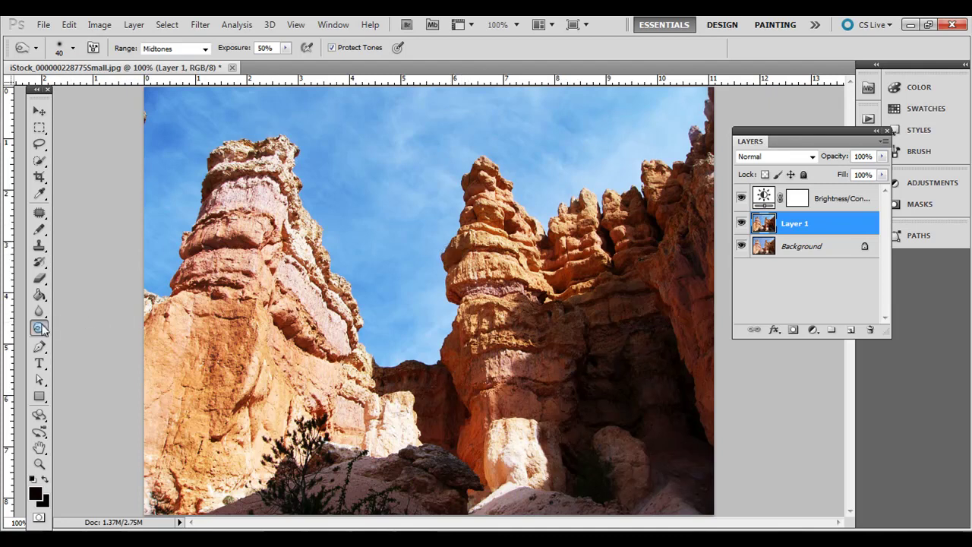
Switch to the Dodge Tool with a 50 px brush and lighten the left spire's right edge.
{"action": "left_click", "coordinate": [41, 328]}
{"action": "left_click", "coordinate": [96, 327]}
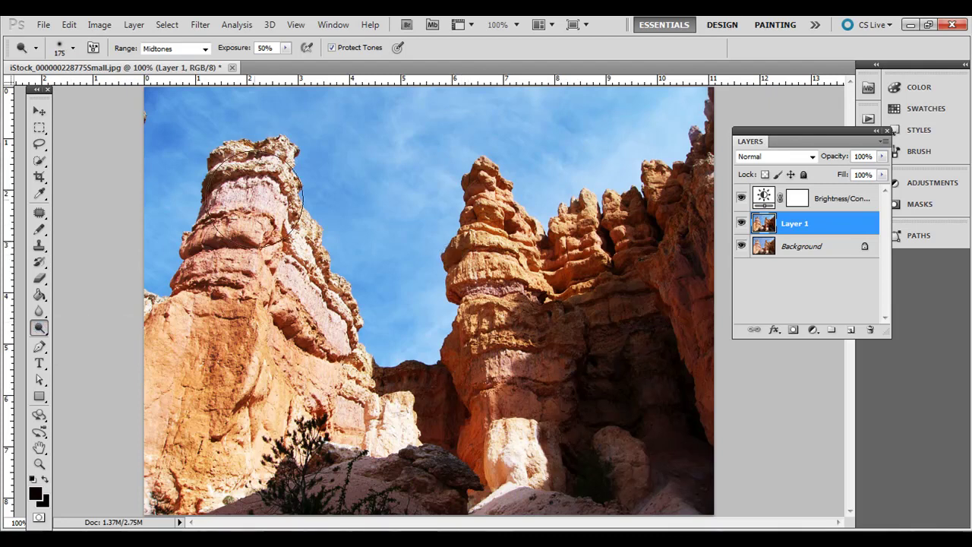
{"action": "key", "text": "bracketleft"}
{"action": "key", "text": "bracketleft"}
{"action": "key", "text": "bracketleft"}
{"action": "mouse_move", "coordinate": [239, 199]}
{"action": "left_mouse_down"}
{"action": "mouse_move", "coordinate": [283, 244]}
{"action": "mouse_move", "coordinate": [307, 313]}
{"action": "left_mouse_up"}
{"action": "left_click", "coordinate": [36, 330]}
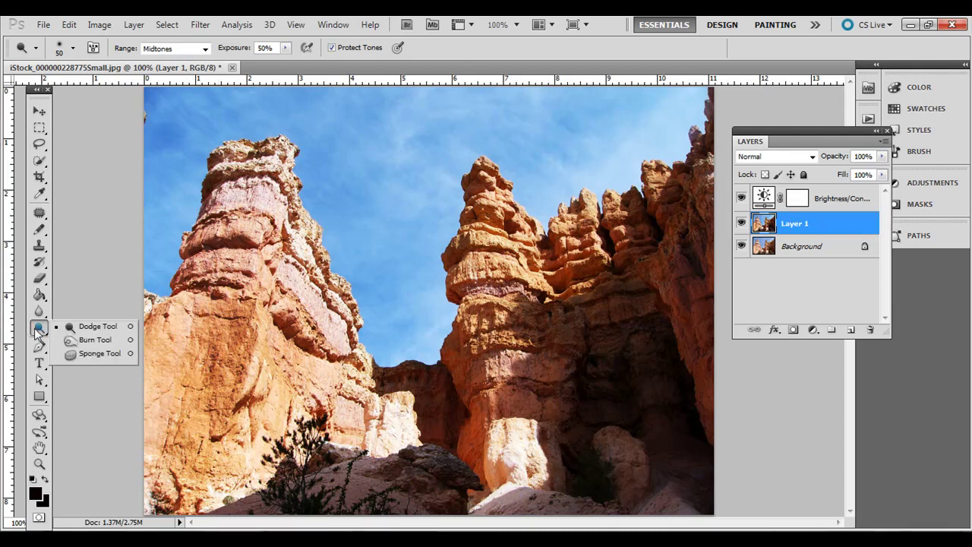
{"action": "left_click", "coordinate": [69, 328]}
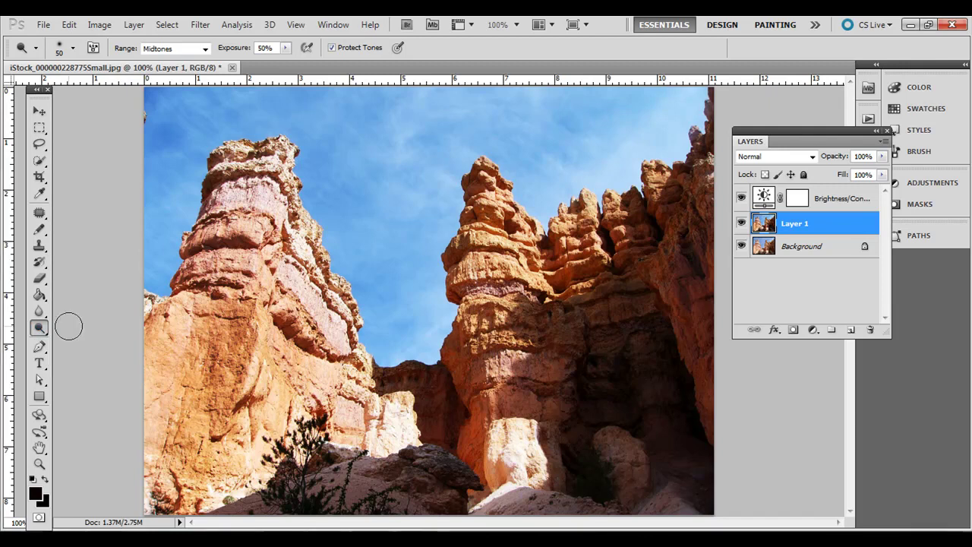